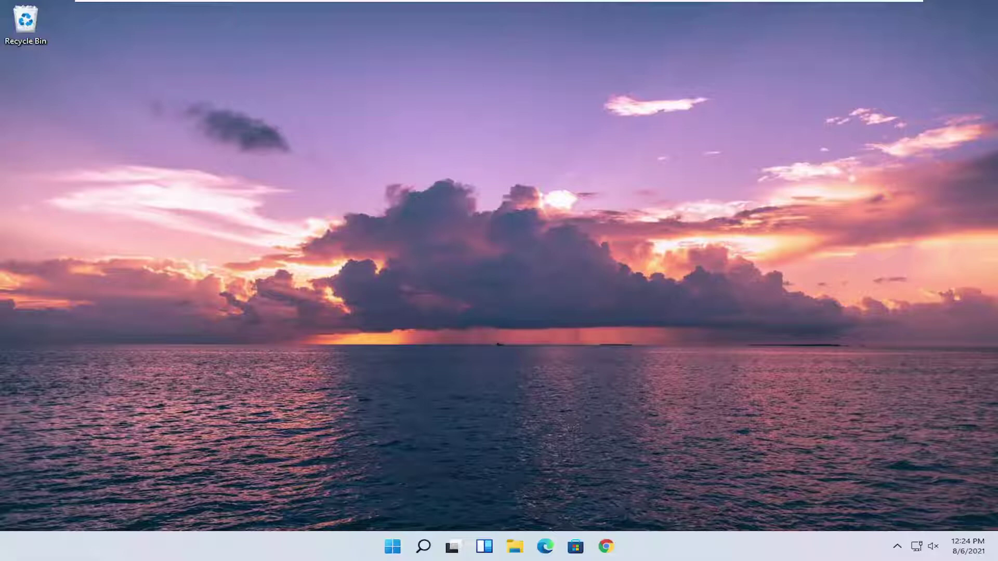
# Search Windows for 'device manager' from the taskbar.
pyautogui.click(424, 550)
pyautogui.write('device')
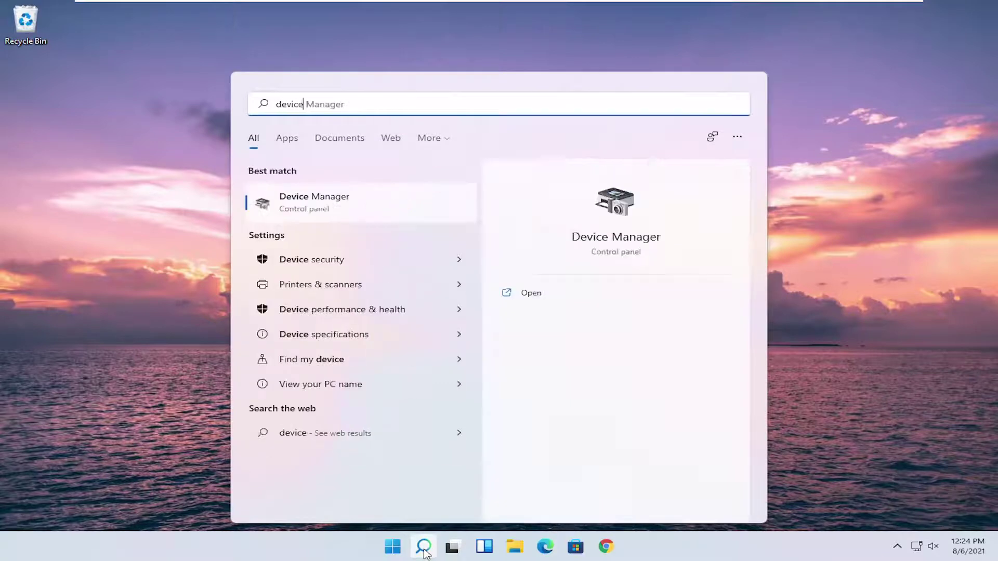
pyautogui.write(' manager')
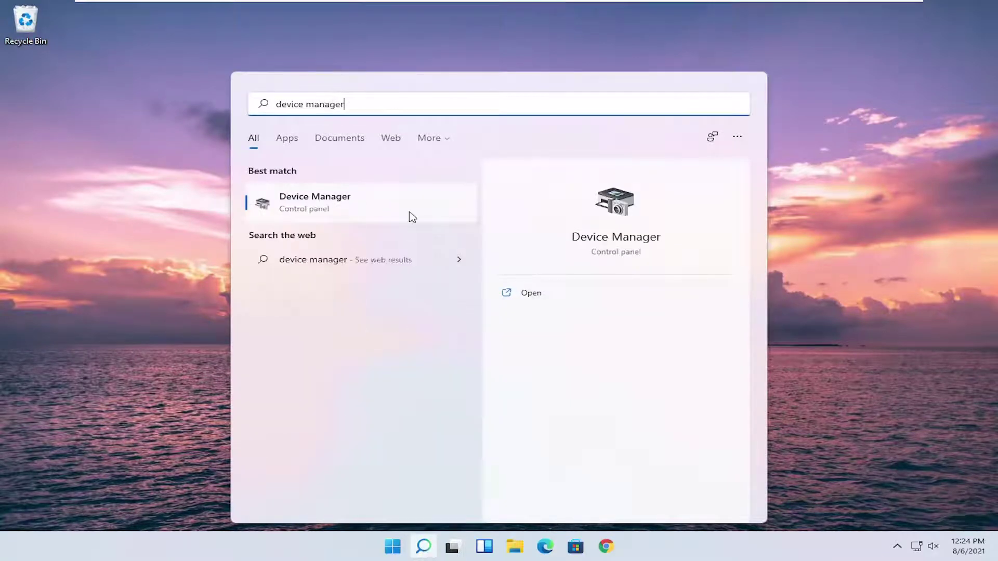
# Open Device Manager, expand Display adapters, and bring up the VMware SVGA 3D adapter's menu.
pyautogui.click(343, 209)
pyautogui.moveTo(309, 41); pyautogui.dragTo(486, 65)
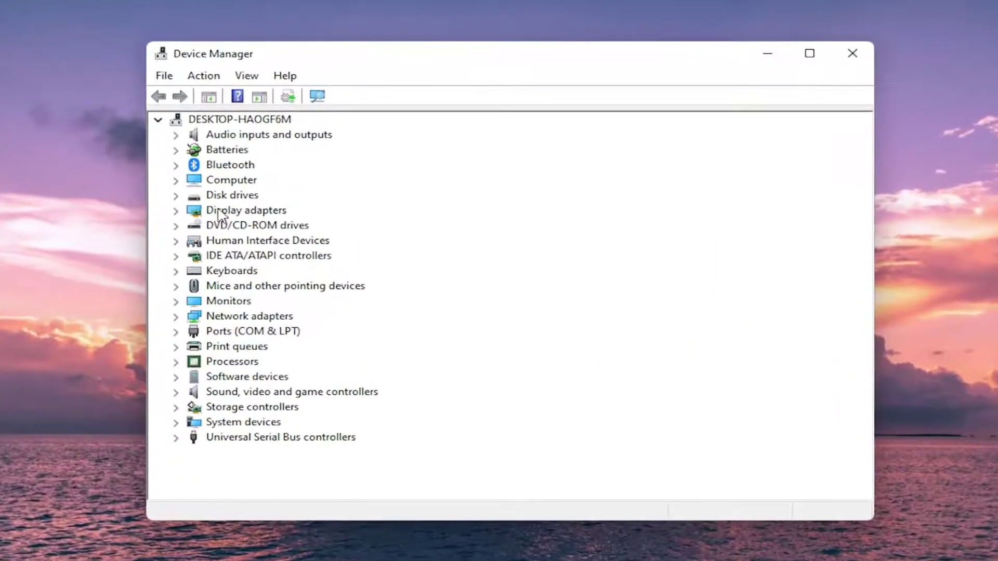
pyautogui.click(238, 203)
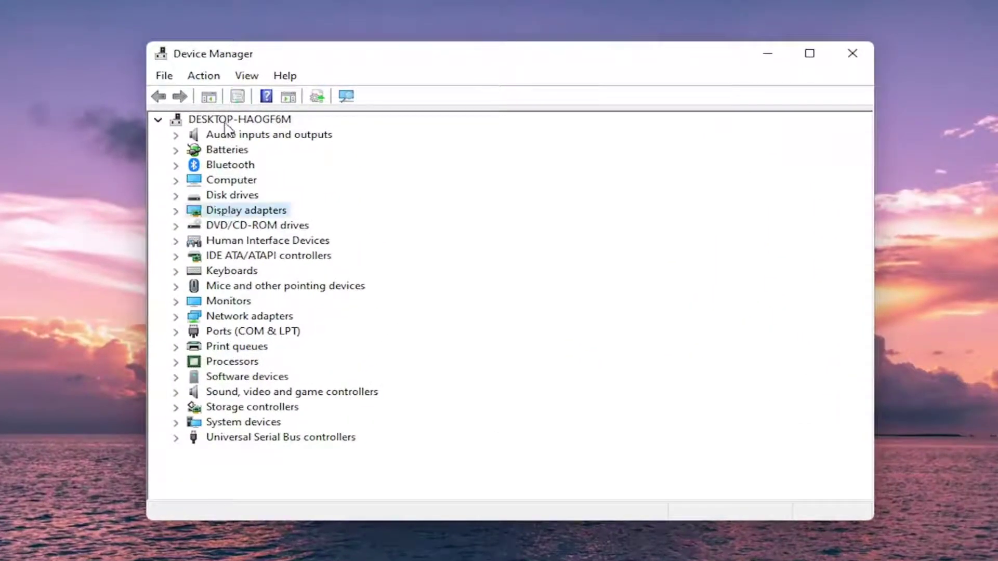
pyautogui.doubleClick(238, 211)
pyautogui.rightClick(234, 225)
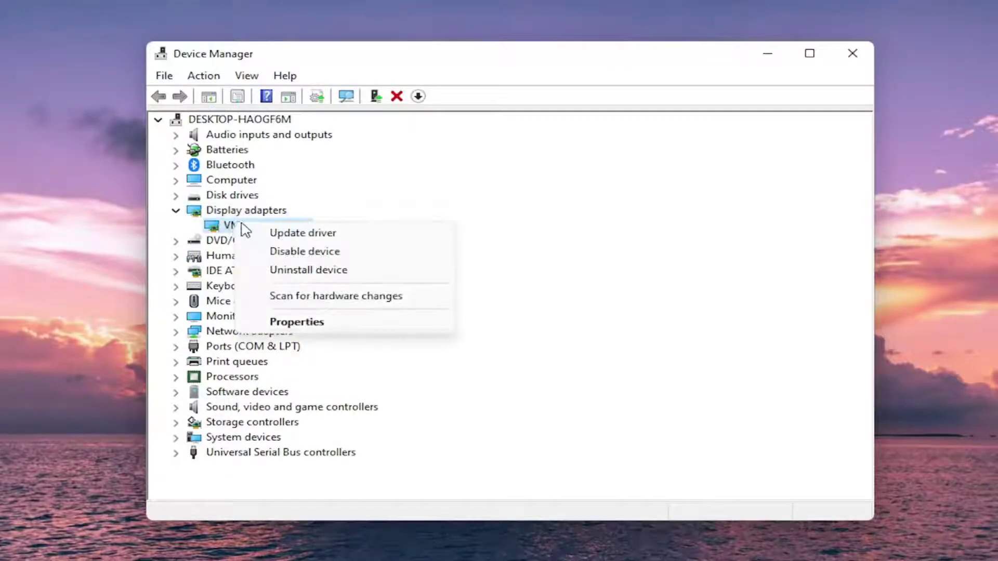
# Update the VMware SVGA 3D driver by automatic search, then return to the search-method choice.
pyautogui.click(322, 232)
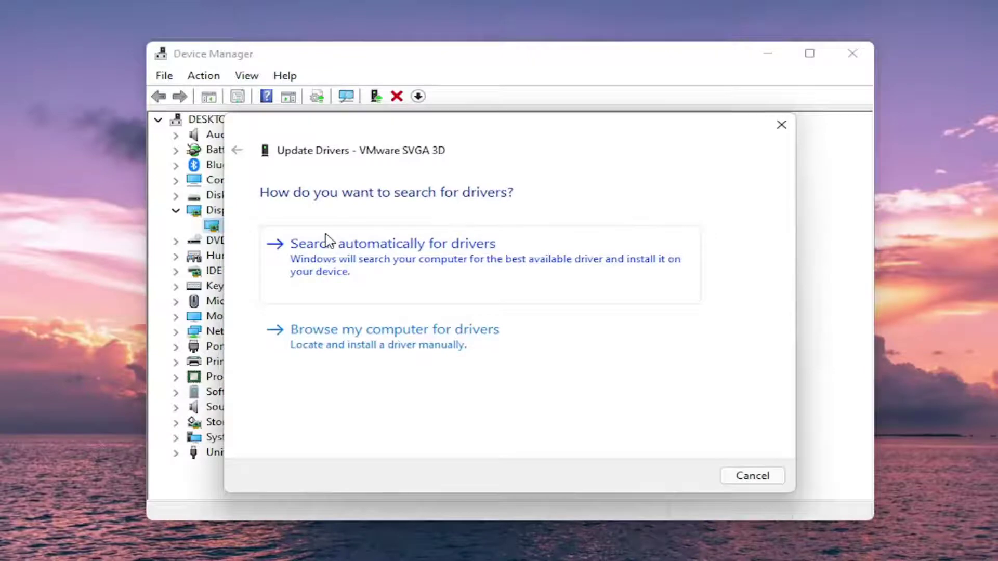
pyautogui.click(349, 257)
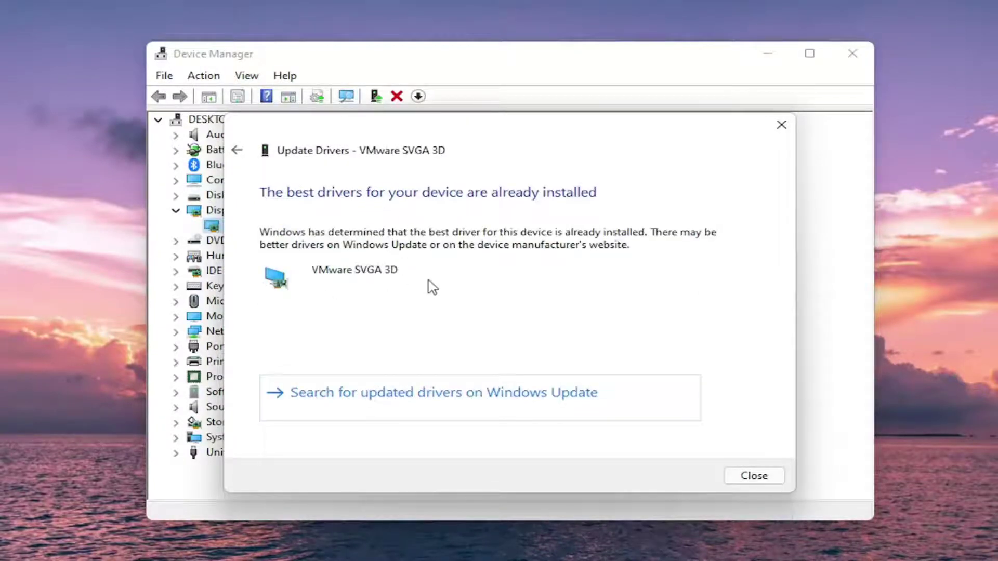
pyautogui.click(239, 152)
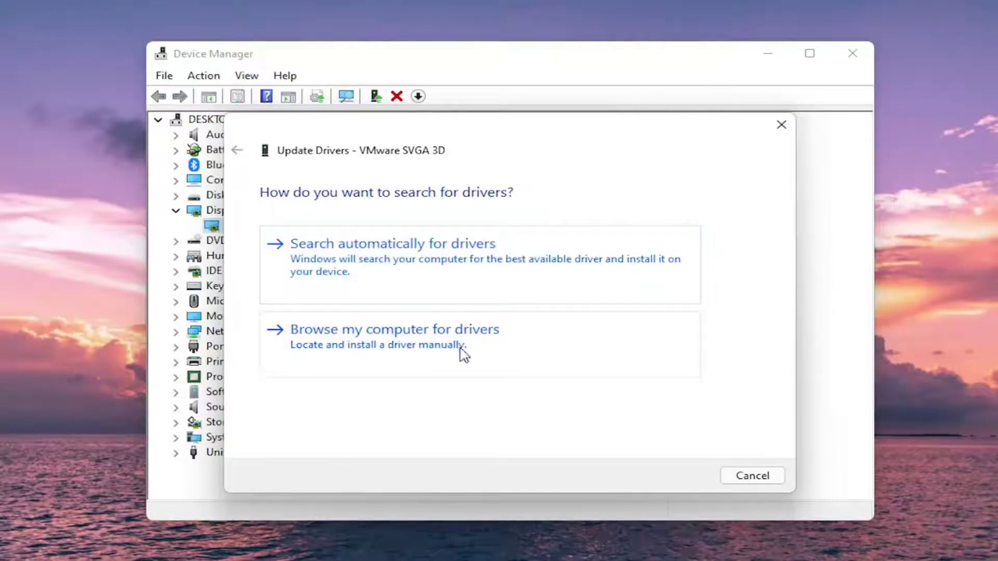
# Browse the compatible-driver list, select VMware SVGA 3D, and close the wizard without installing.
pyautogui.click(373, 344)
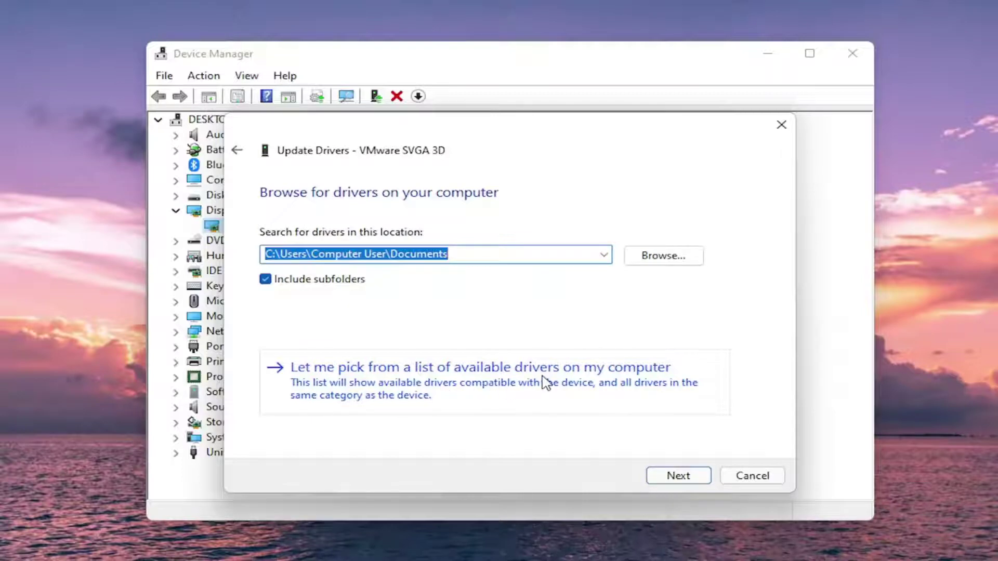
pyautogui.click(415, 383)
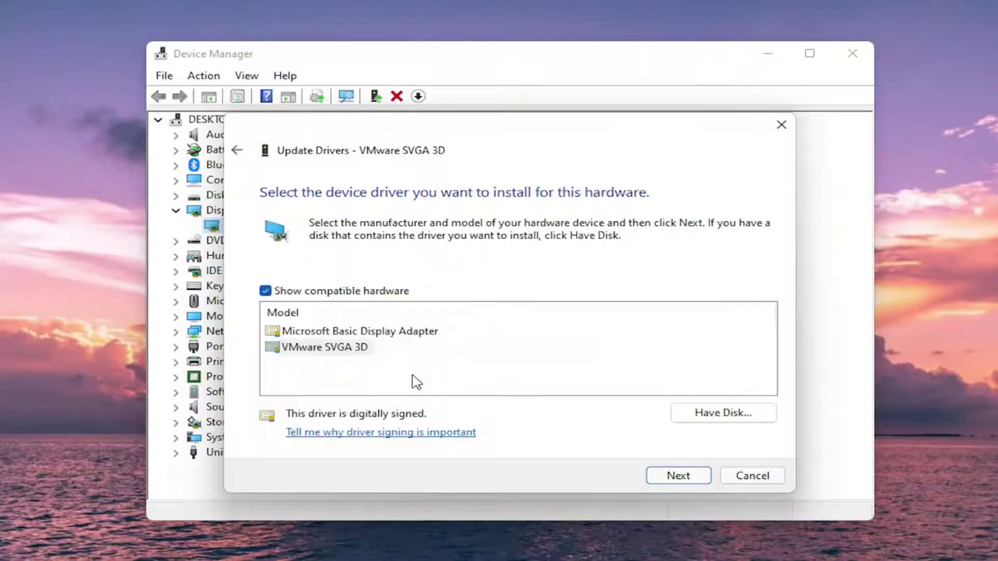
pyautogui.click(314, 348)
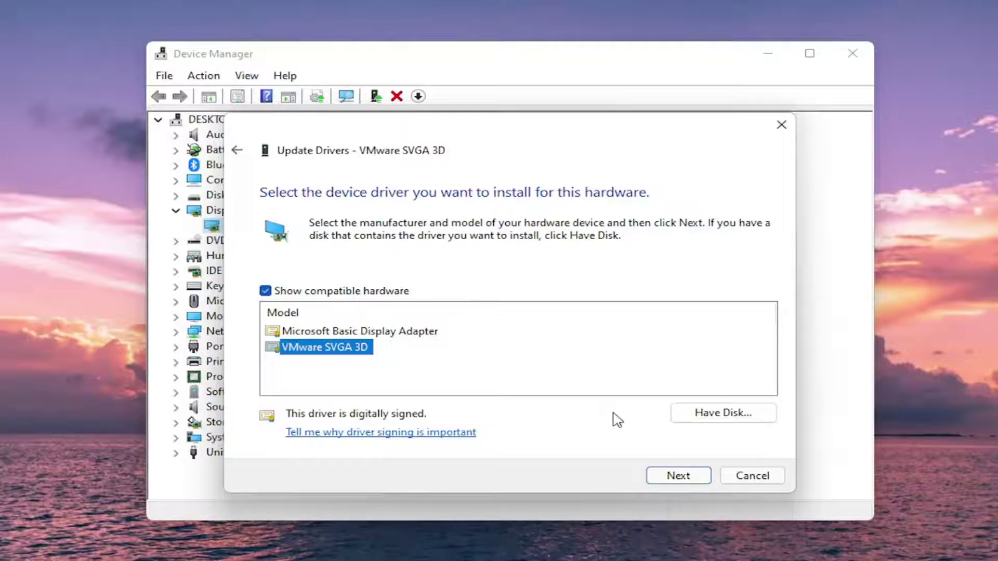
pyautogui.click(782, 127)
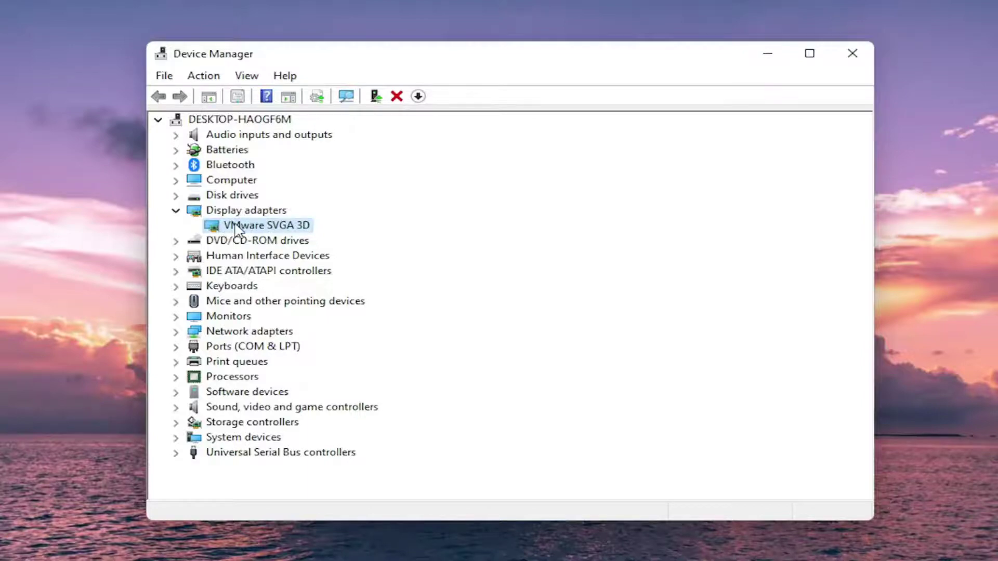
pyautogui.rightClick(237, 229)
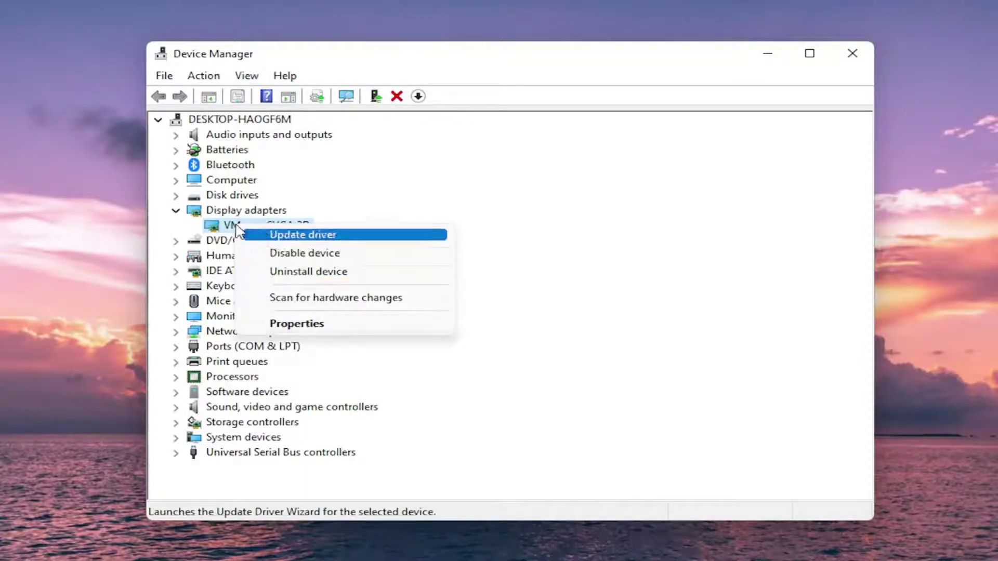
pyautogui.click(221, 231)
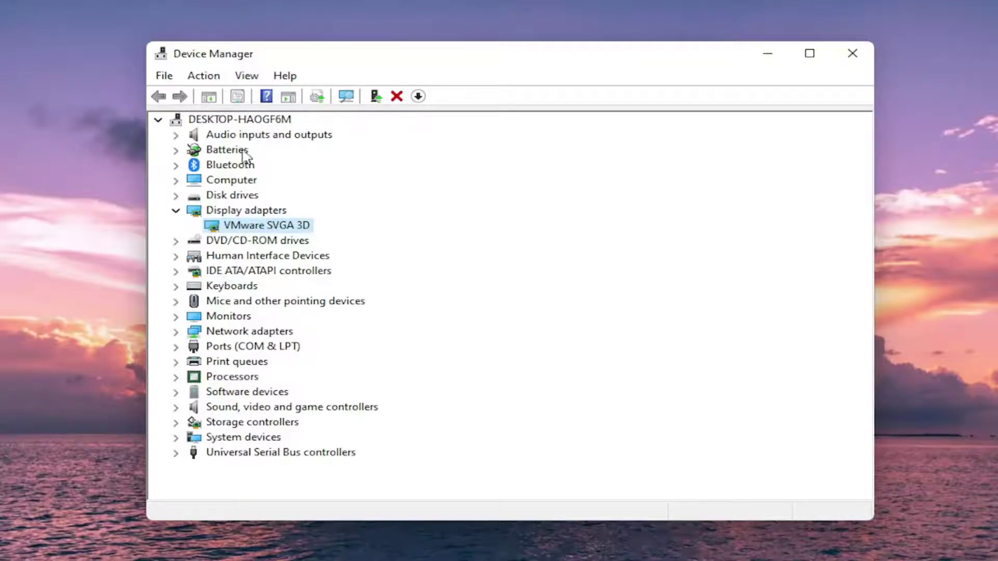
# Collapse Display adapters, select the computer node, and start Action > Add legacy hardware.
pyautogui.click(177, 211)
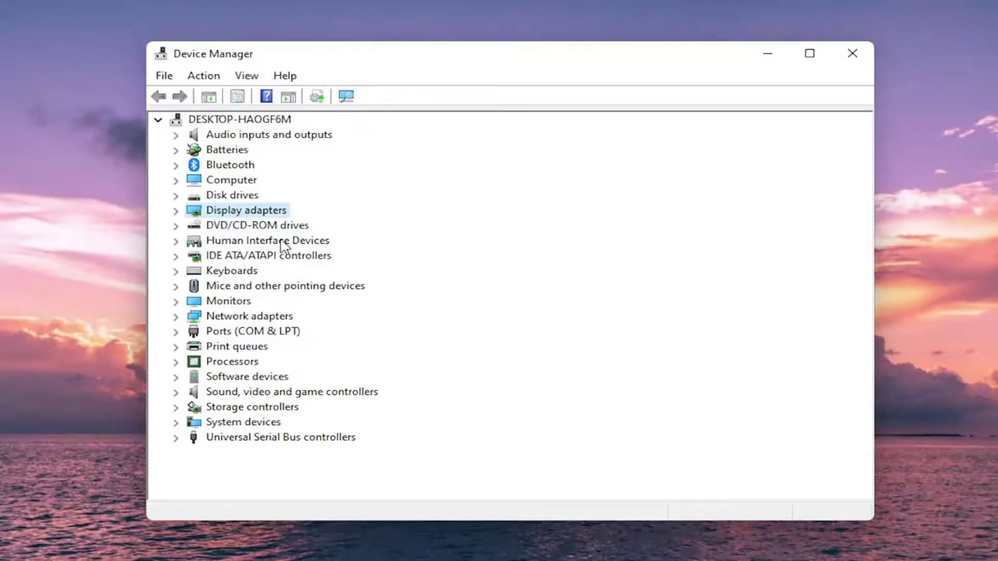
pyautogui.click(215, 121)
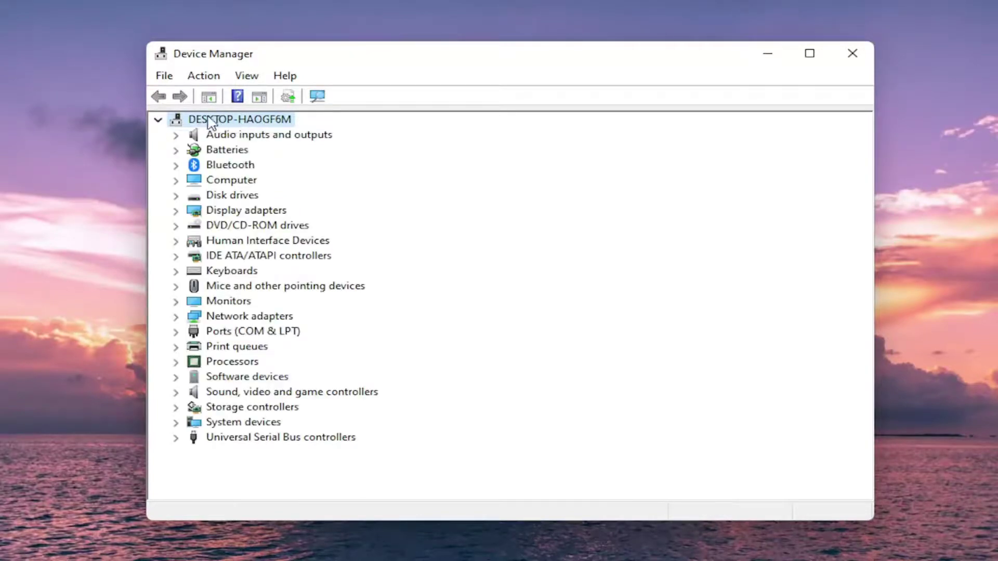
pyautogui.click(203, 78)
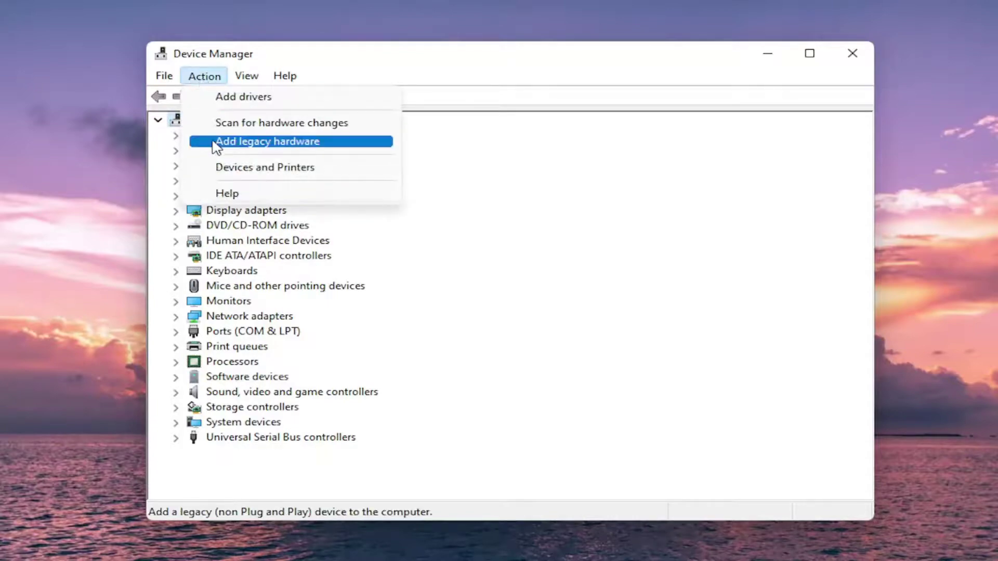
pyautogui.click(276, 146)
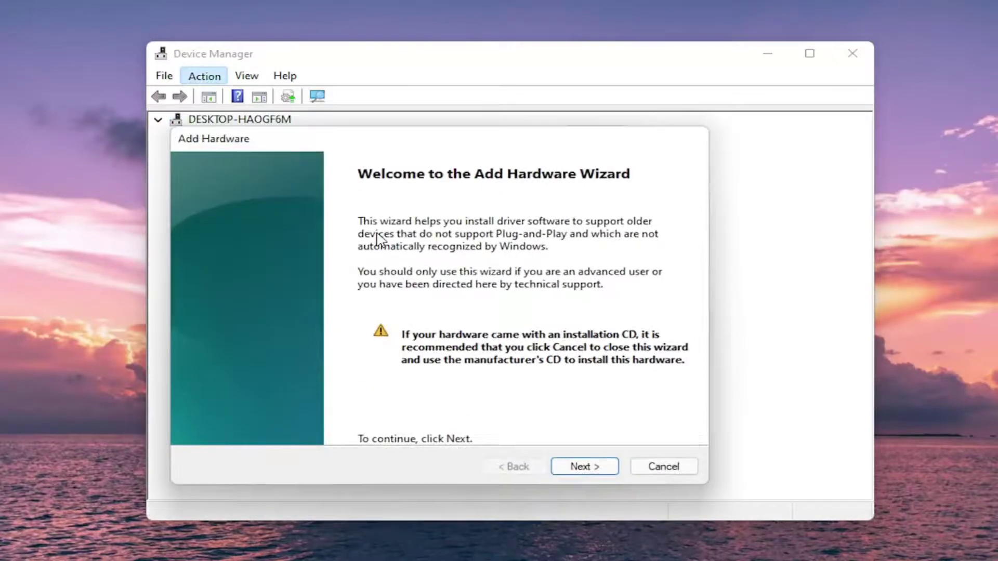
# Choose manual hardware selection, review the hardware-type list, and cancel the Add Hardware wizard.
pyautogui.click(587, 469)
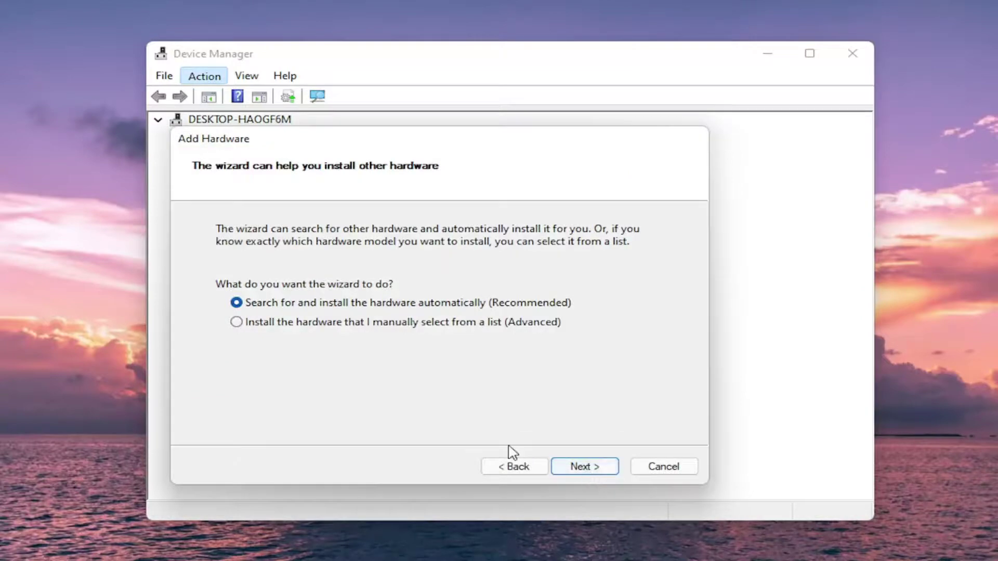
pyautogui.click(278, 323)
pyautogui.click(583, 468)
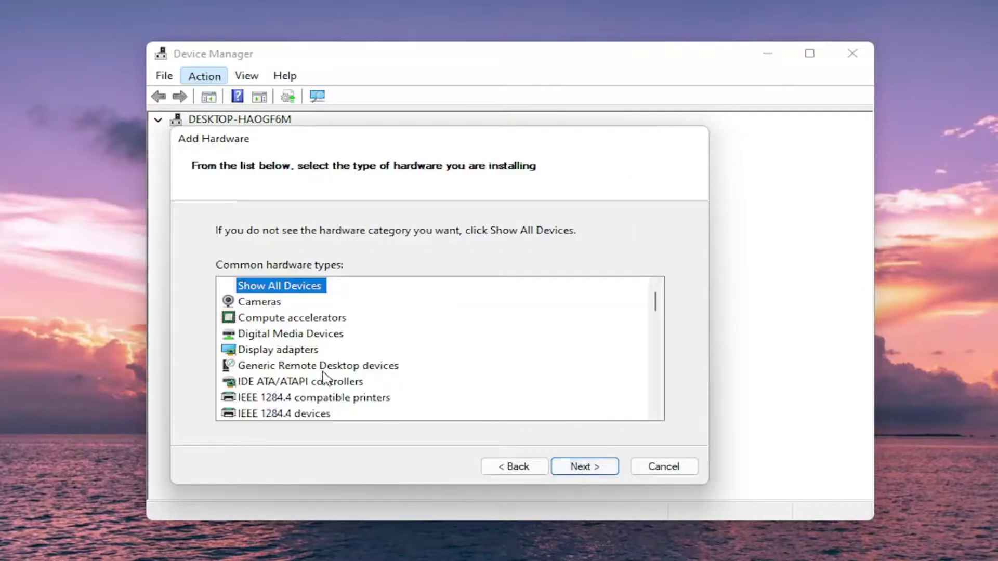
pyautogui.scroll(-3, 299, 405)
pyautogui.scroll(-2, 299, 406)
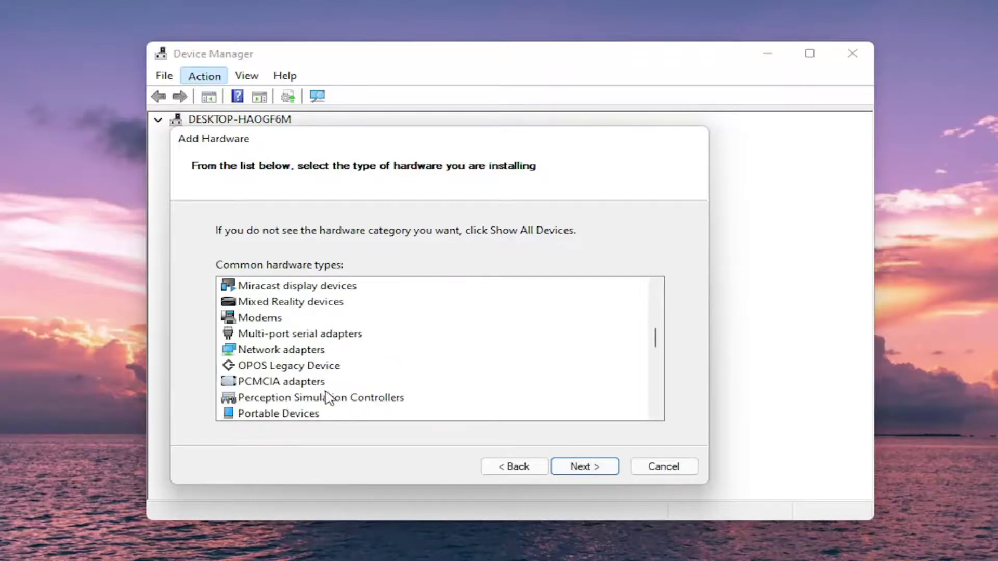
pyautogui.click(648, 470)
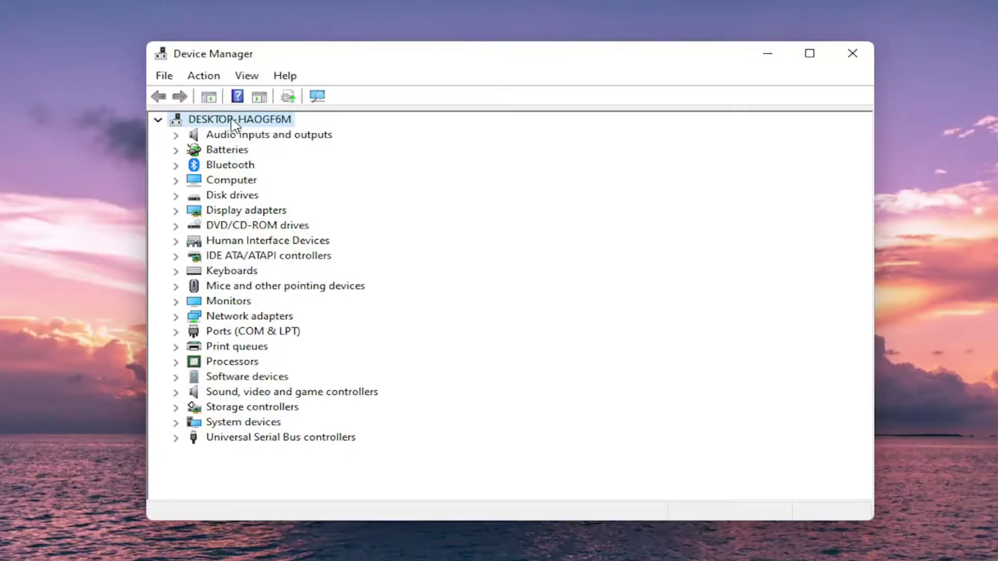
# Scan for hardware changes via the Action menu, then close Device Manager.
pyautogui.click(206, 77)
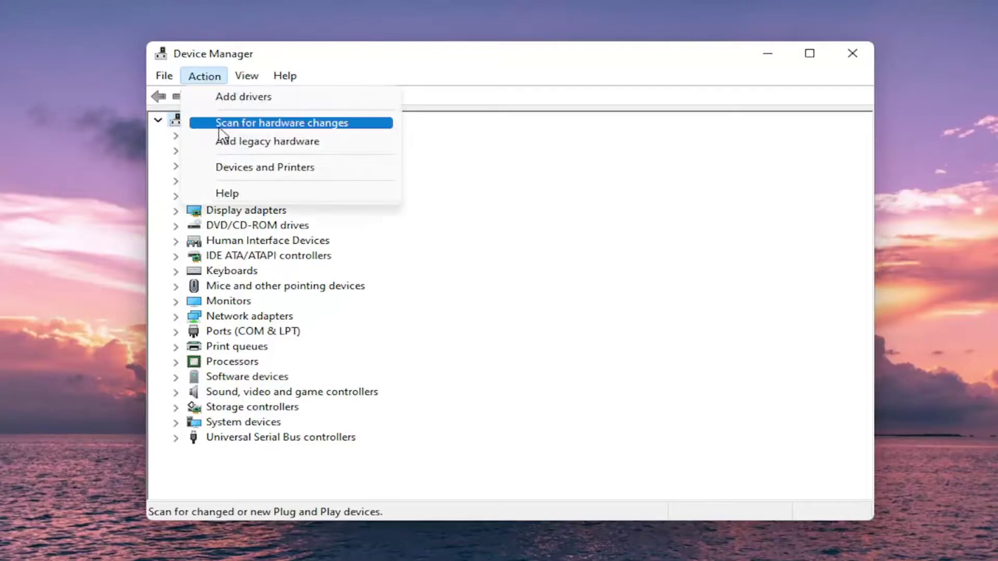
pyautogui.click(277, 127)
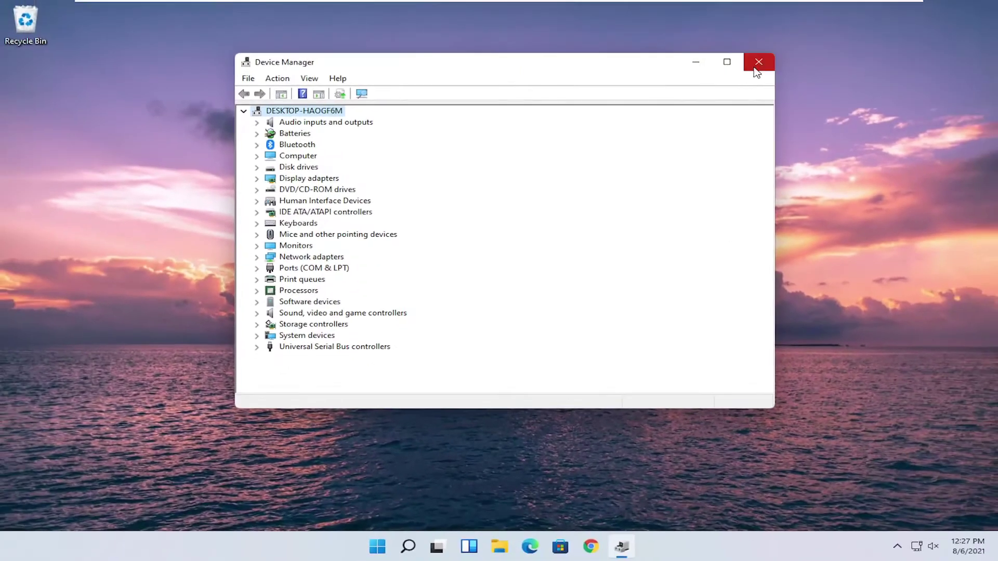
pyautogui.click(758, 63)
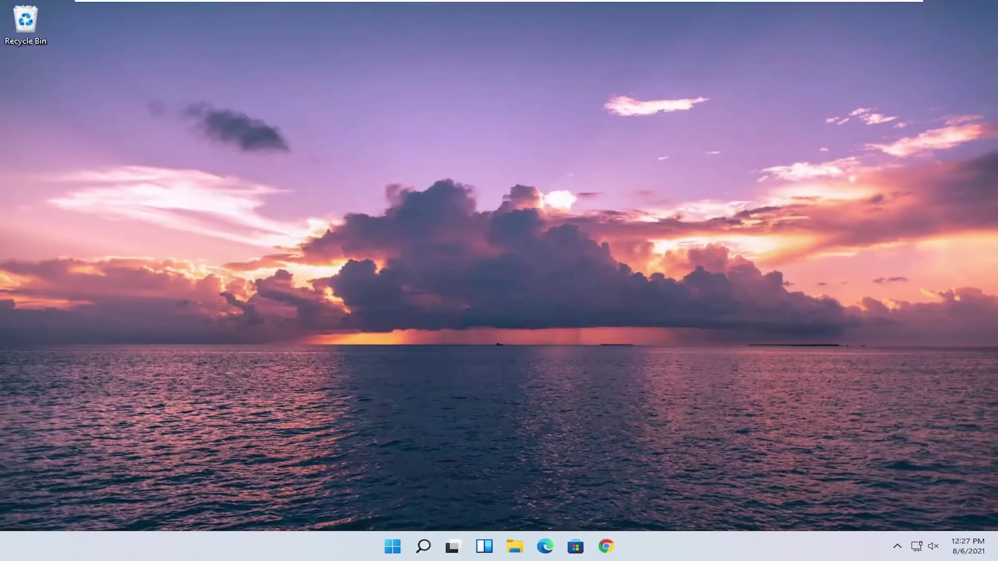